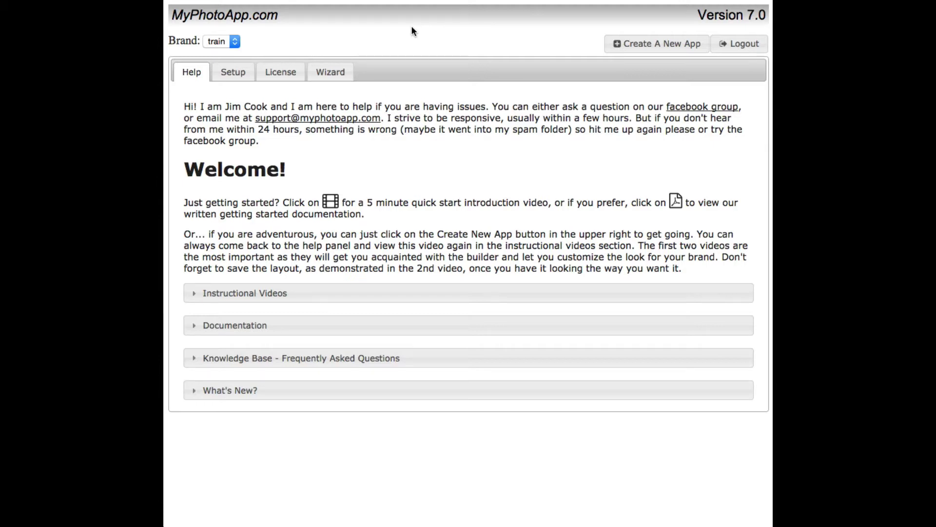
Step: Create a new app named 'test'
click(657, 47)
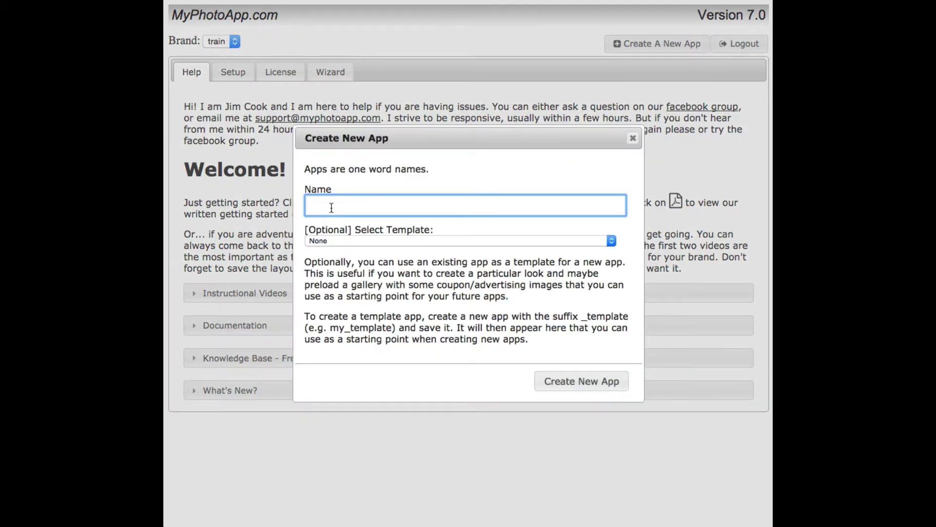
text(test)
key(Return)
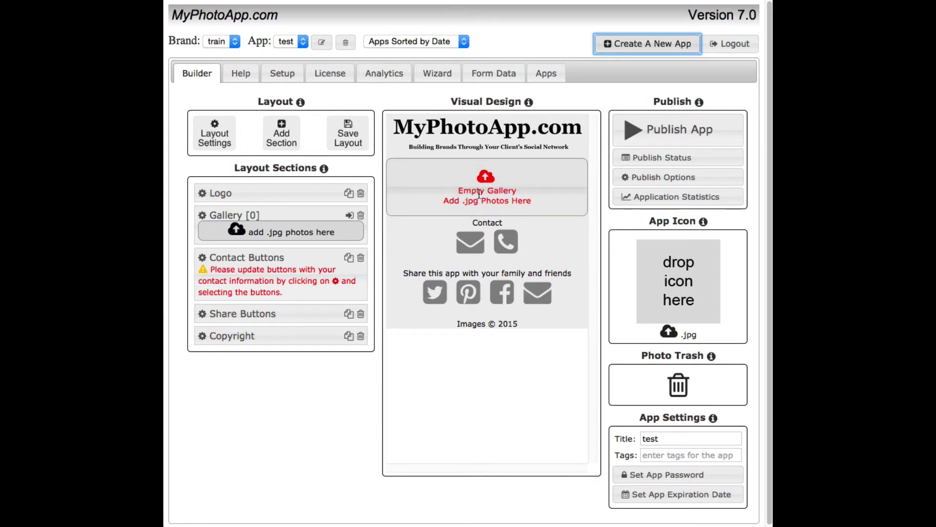
Step: Upload eight portrait JPGs, from mk4a6134-rtwarm-rt.jpg onward, into the empty gallery
click(480, 183)
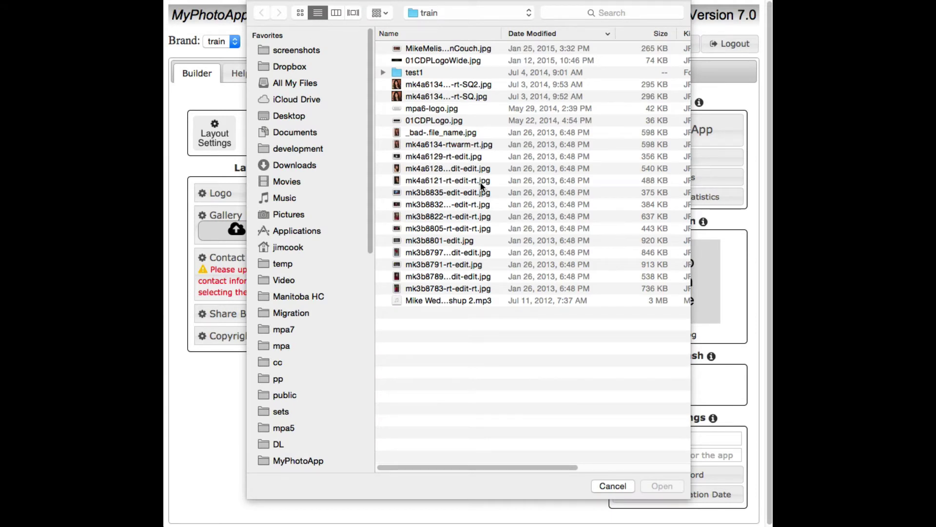
click(452, 144)
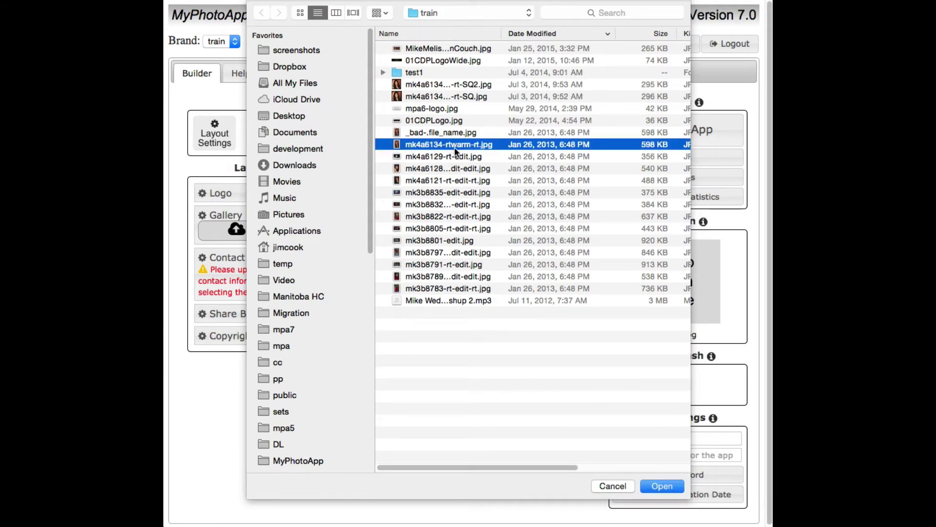
shift+click(446, 228)
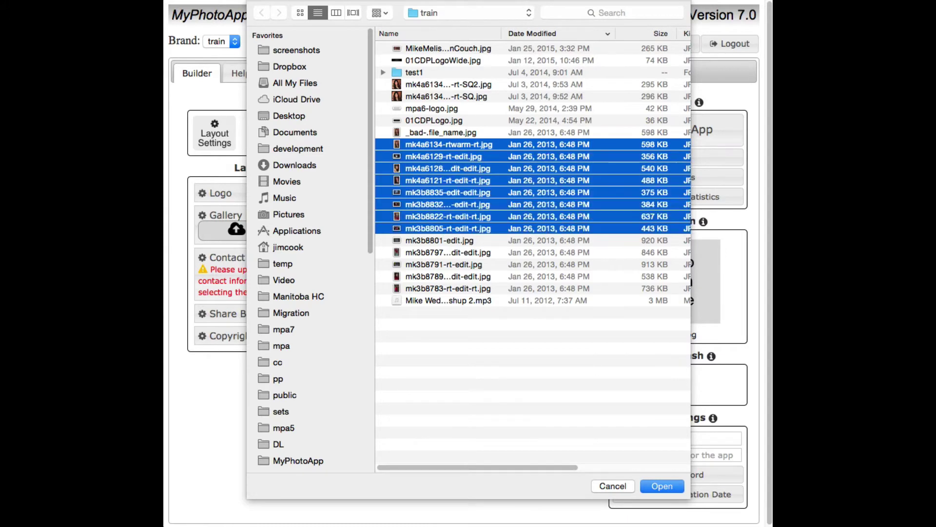
click(659, 486)
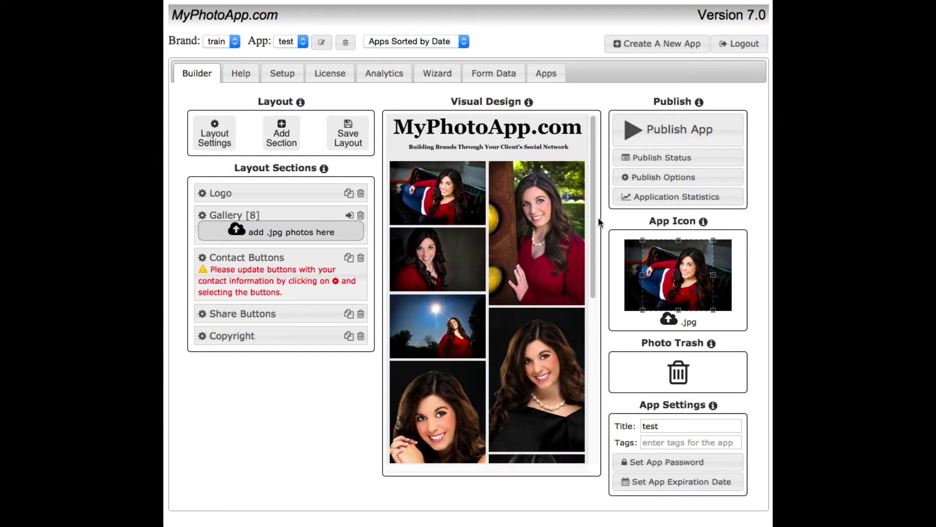
scroll(593, 274, down, 2)
drag(593, 274, 601, 183)
drag(591, 218, 589, 197)
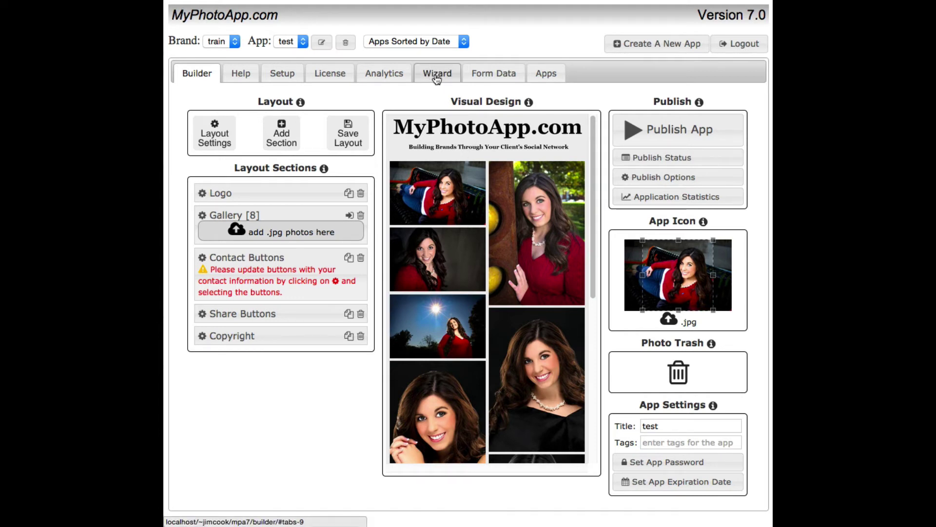
Step: In the wizard's Setup Your Brand page, replace the logo with 01CDPLogo.jpg
click(438, 77)
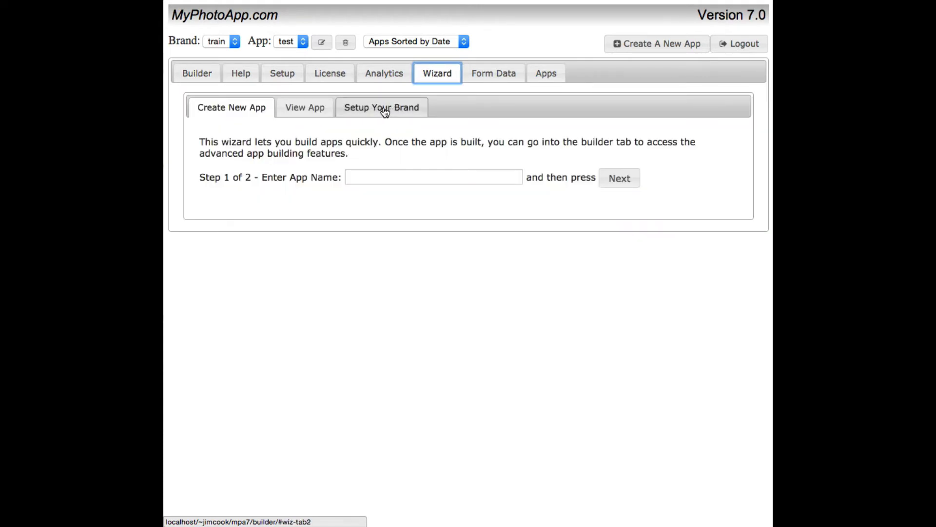
click(383, 108)
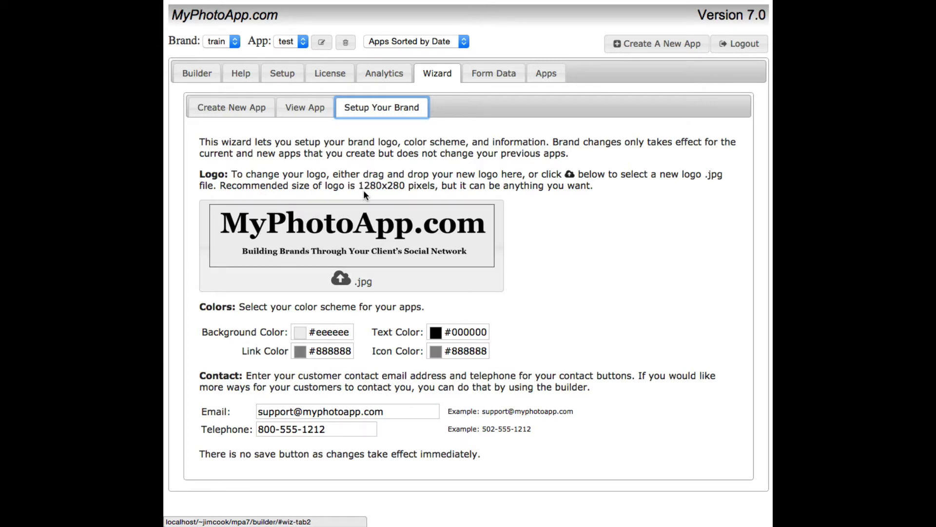
click(350, 237)
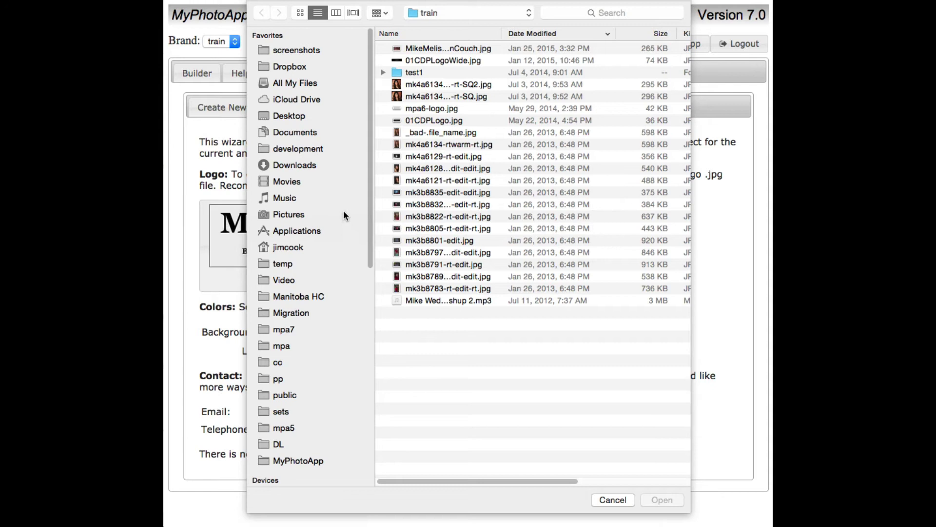
click(424, 121)
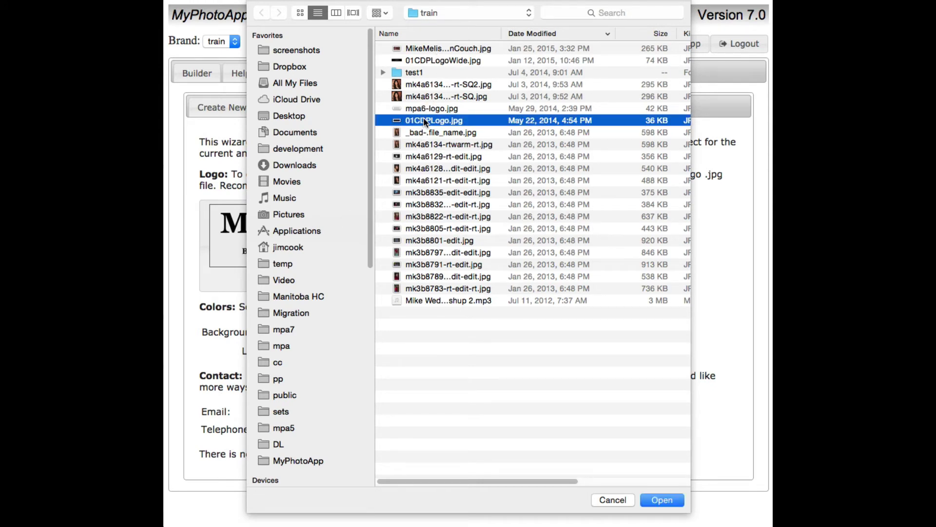
click(663, 501)
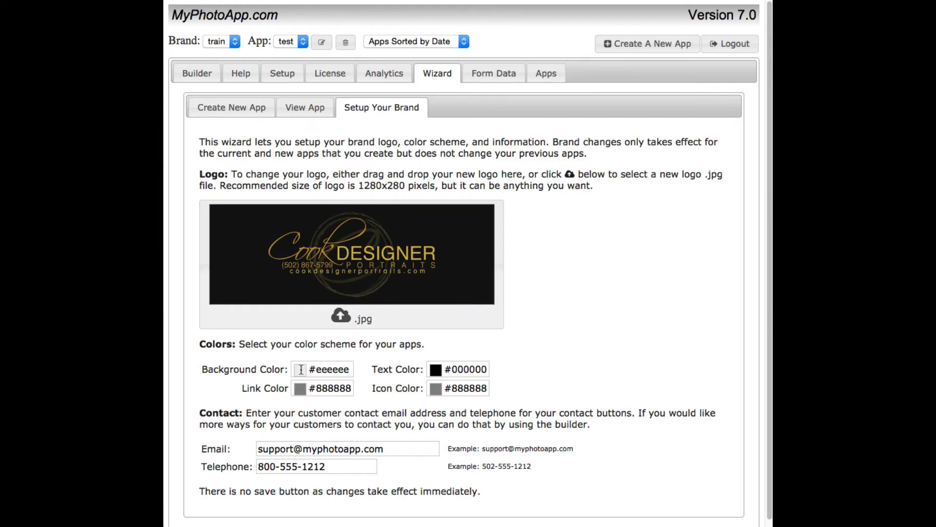
Step: Set the brand background colour to black and the text colour to white
click(301, 369)
click(294, 405)
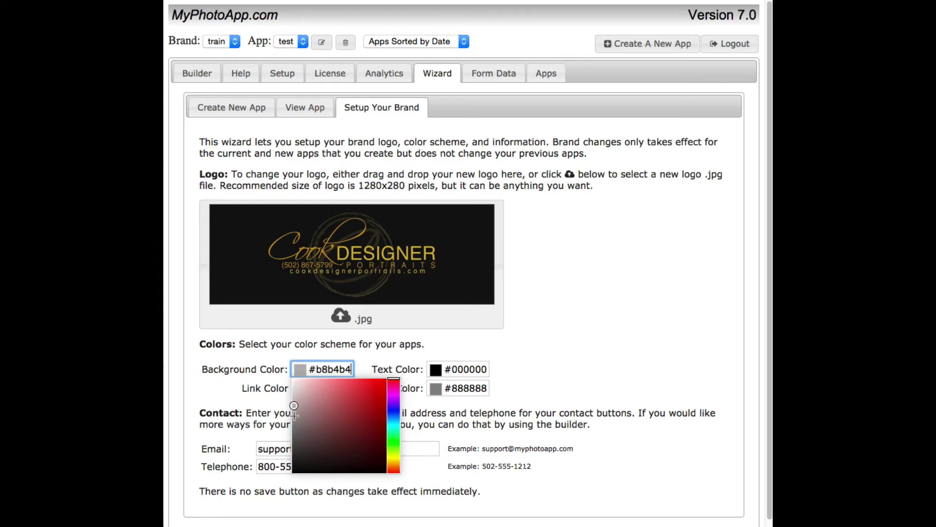
drag(294, 414, 270, 476)
click(404, 361)
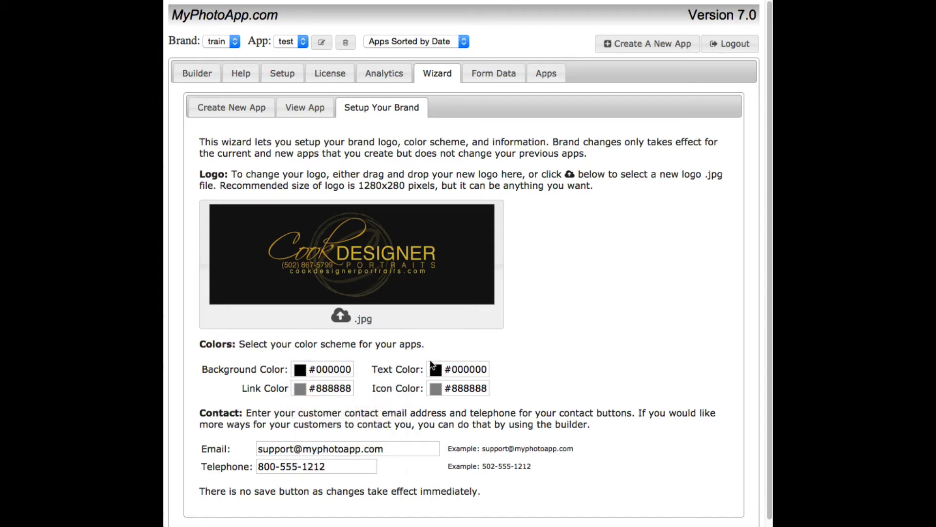
click(434, 368)
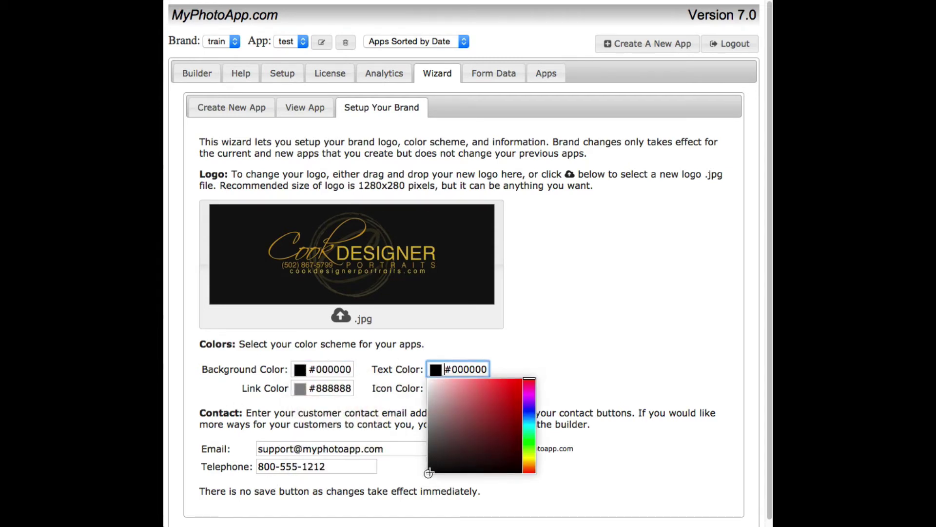
drag(428, 472, 419, 361)
click(510, 343)
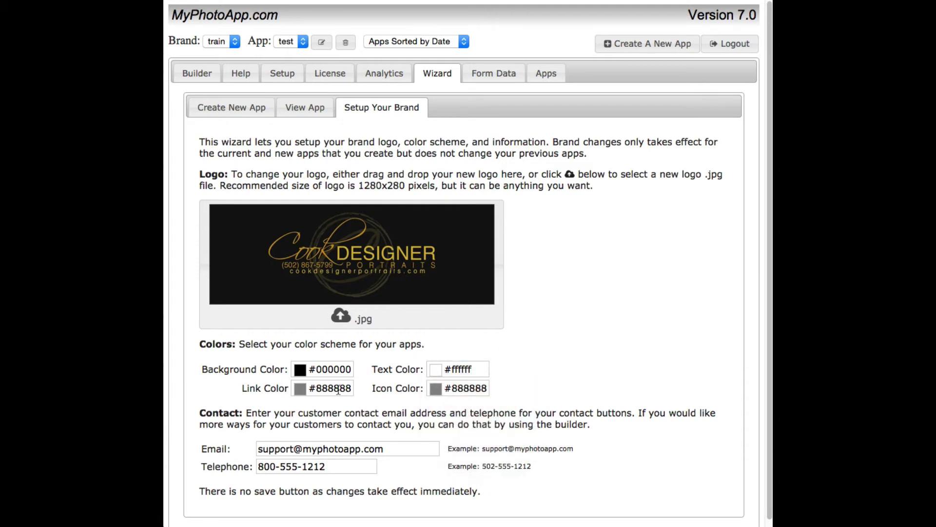
Step: Change the link colour and icon colour (from 888888) to gold #cb8f0b
click(324, 387)
double_click(323, 388)
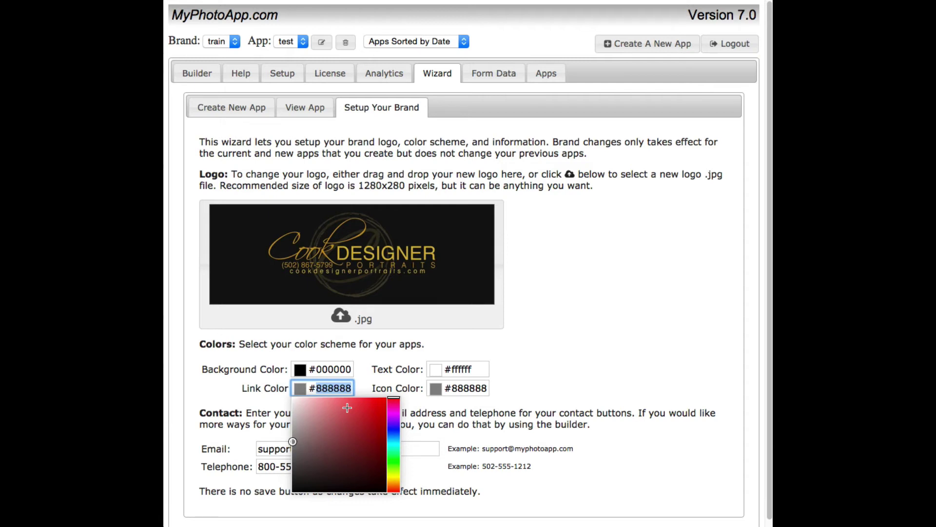
text(cb8f)
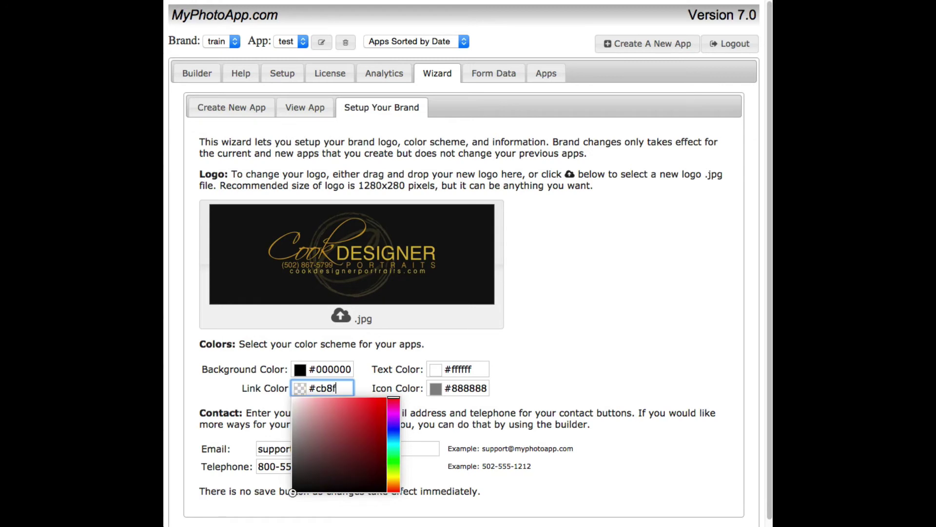
text(0b)
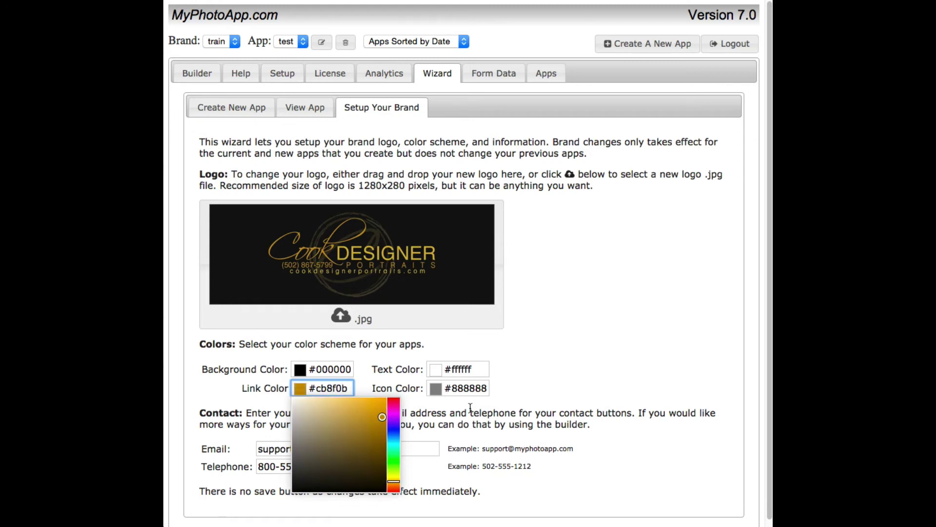
click(465, 388)
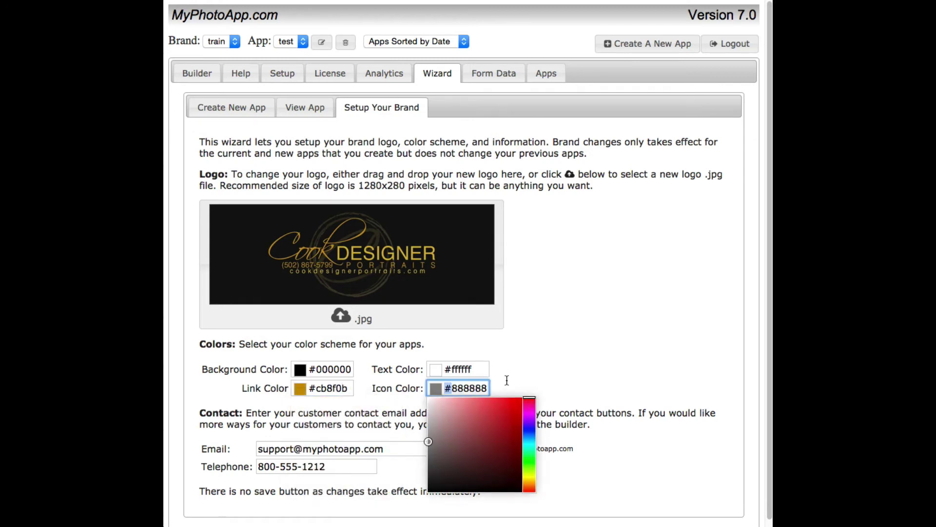
double_click(488, 389)
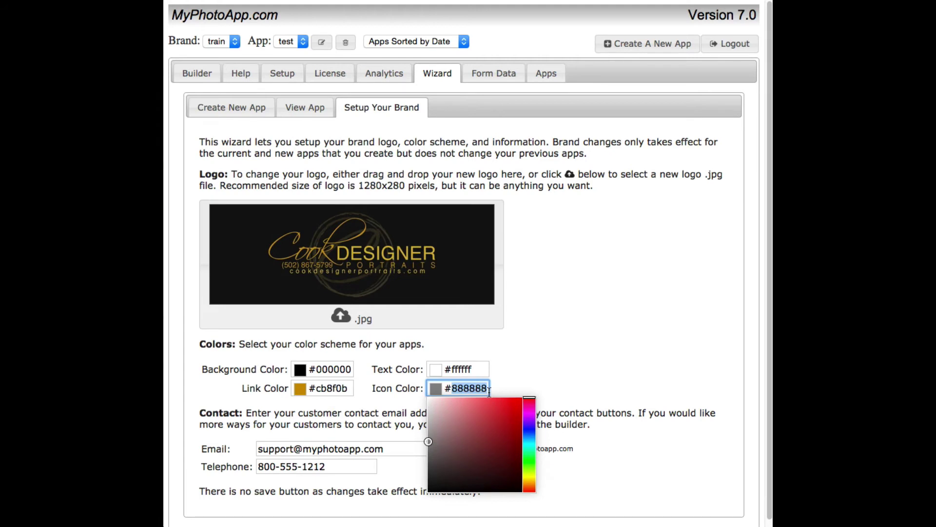
text(cb)
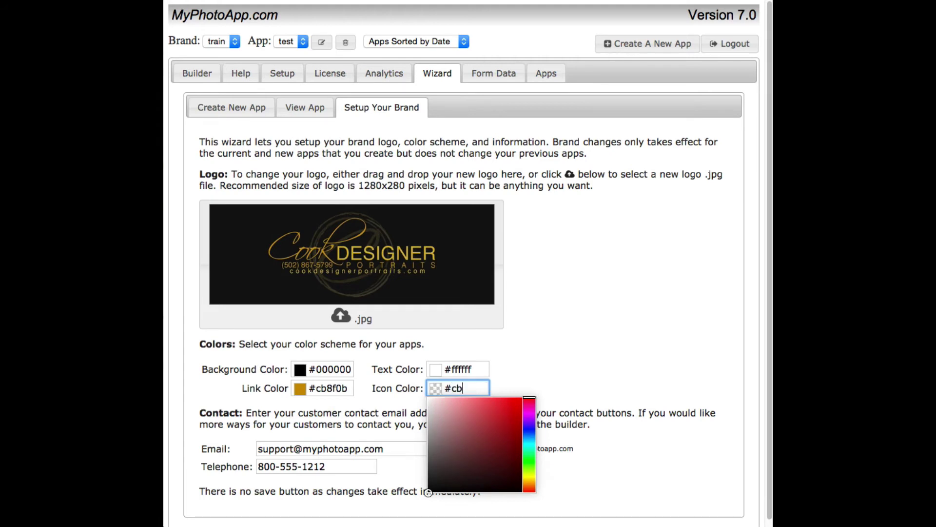
text(8f0b)
click(586, 305)
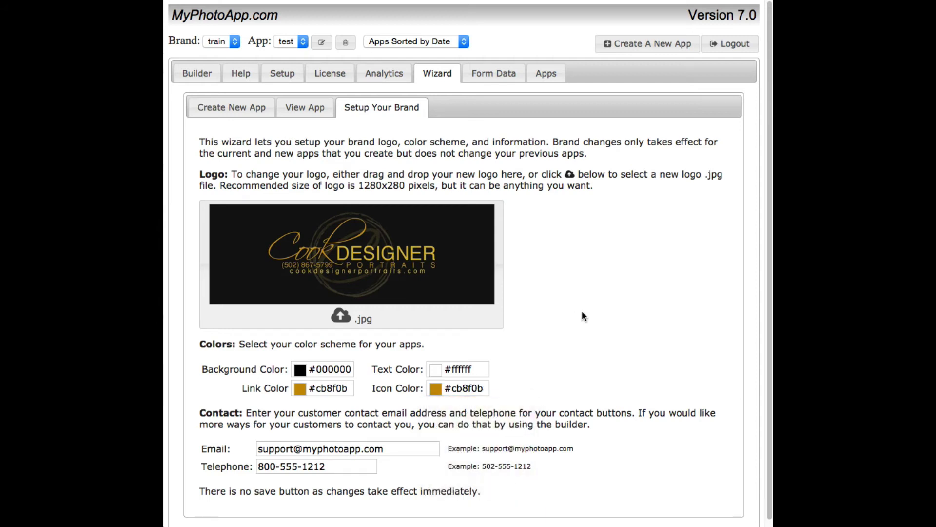
Step: Replace the default contact email and telephone with the studio's own email address and phone number
click(393, 448)
key(super+a)
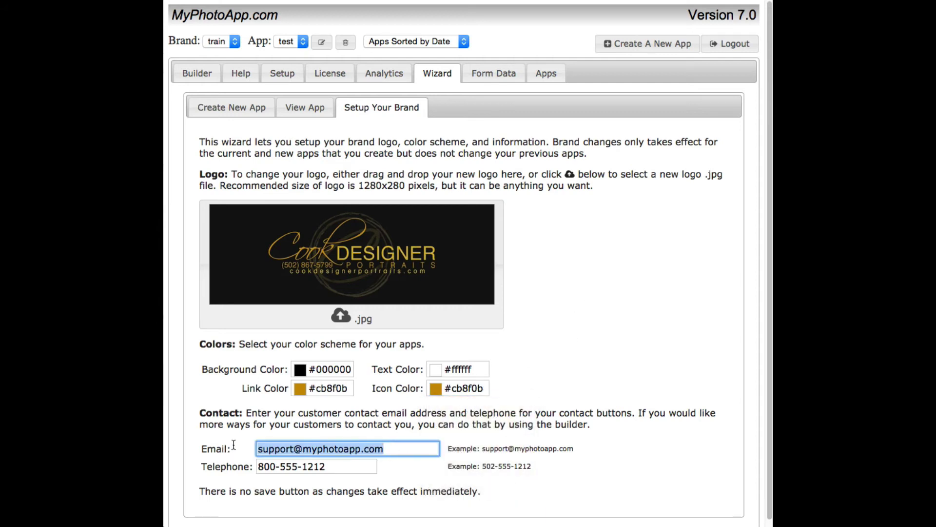
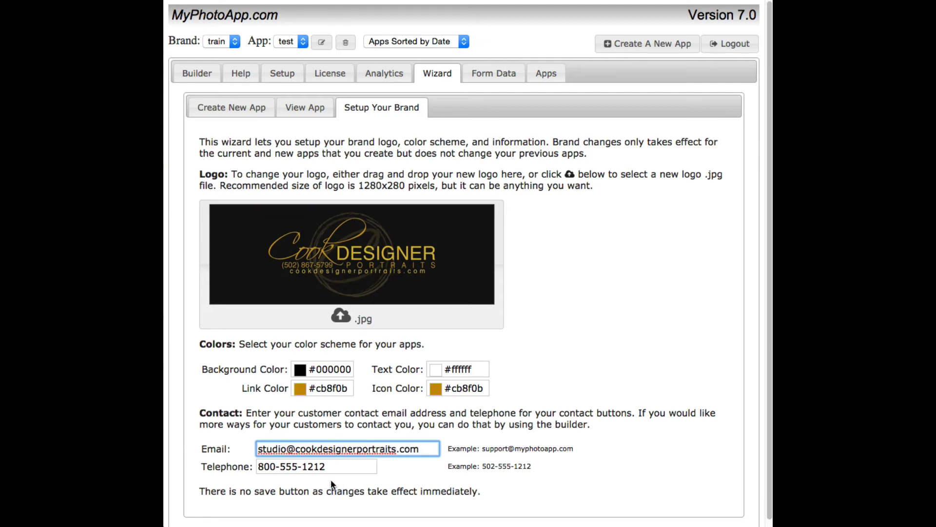
key(Tab)
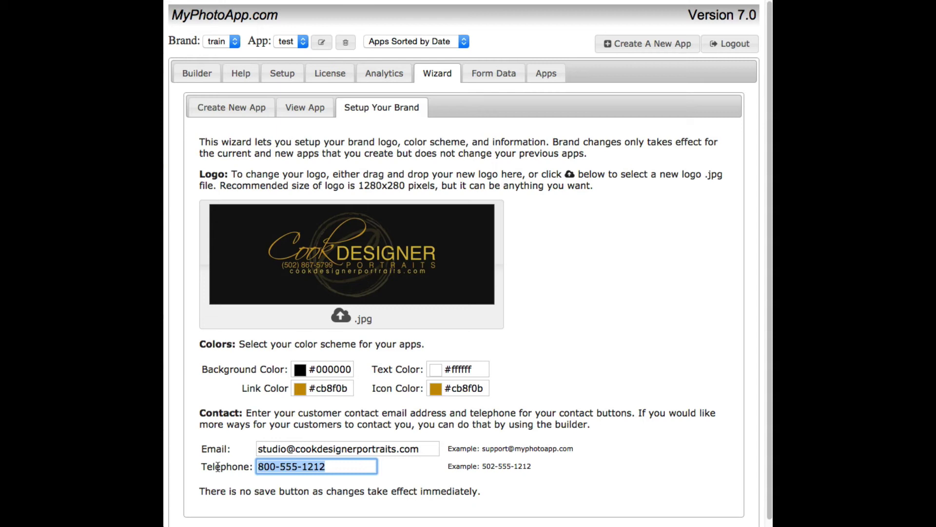
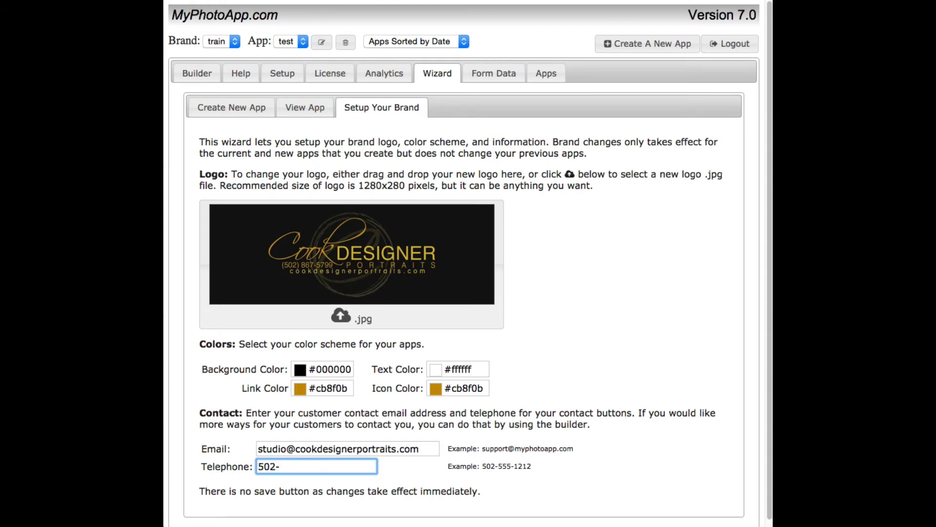
click(530, 478)
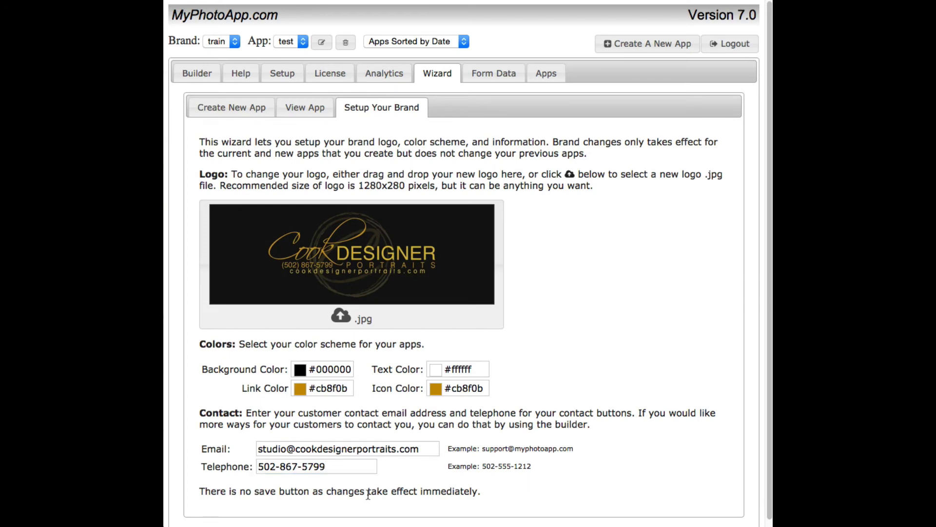
Step: From the Builder preview, publish the test app and close the Publish Status dialog
click(192, 76)
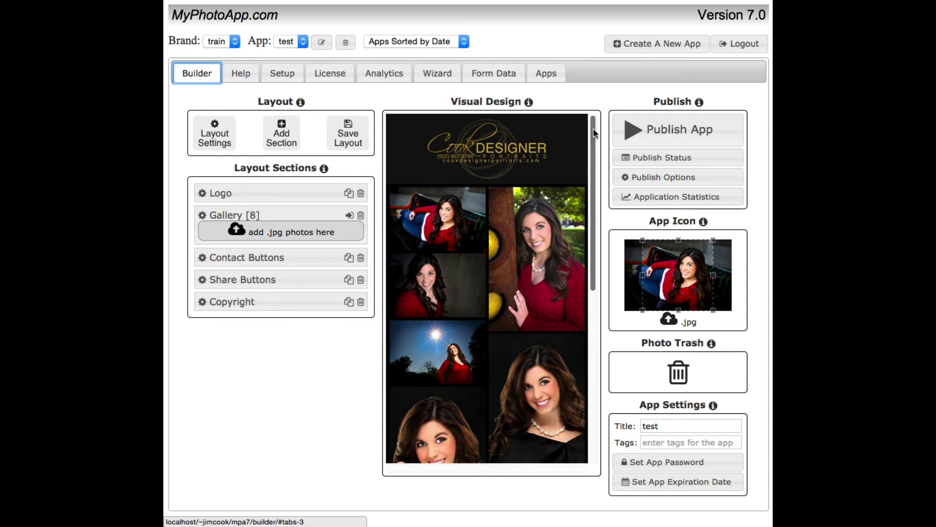
drag(593, 128, 604, 116)
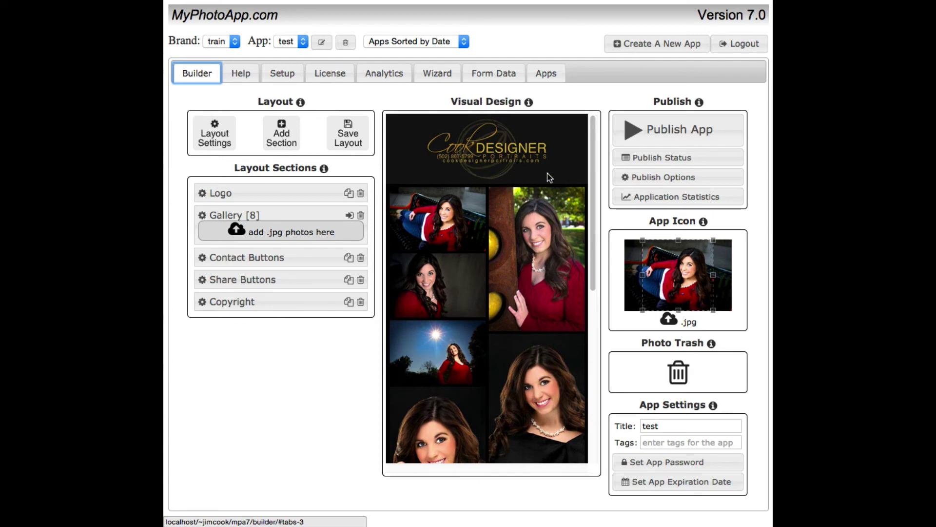
click(634, 131)
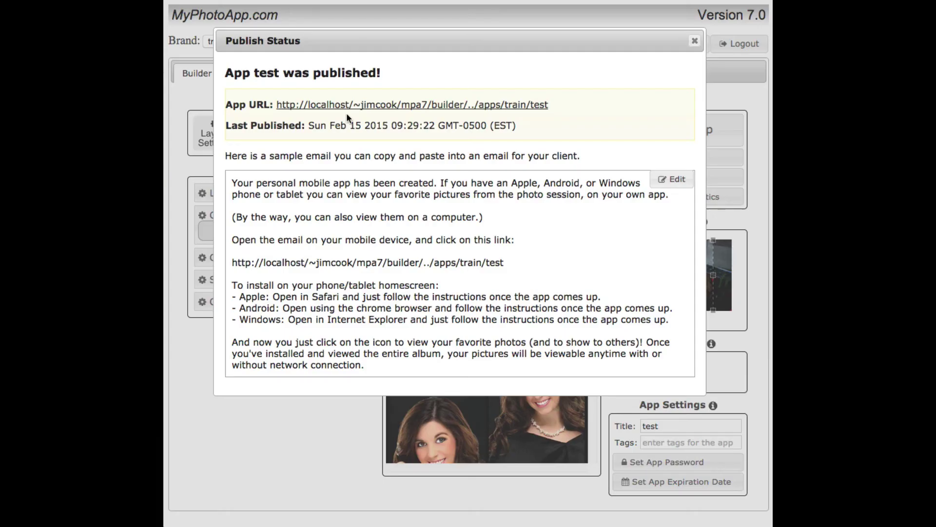
click(695, 40)
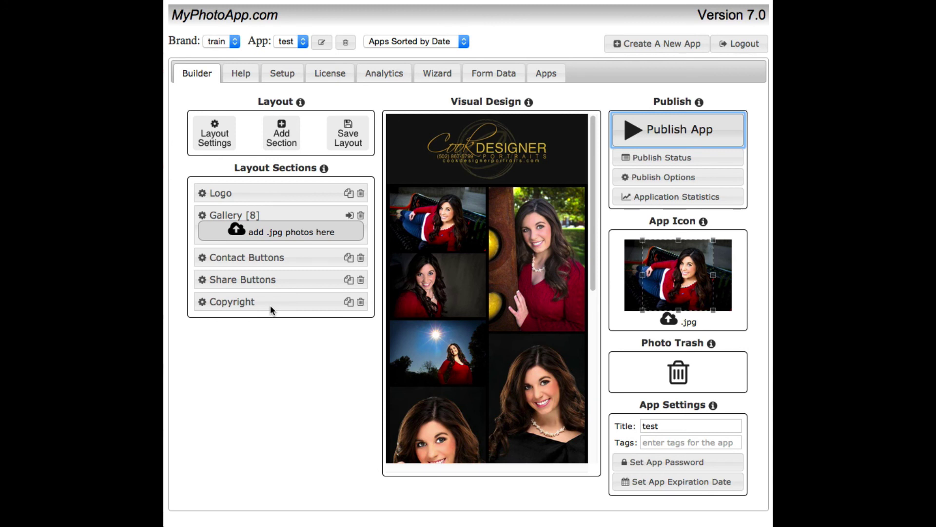
Step: Open the Help page, then expand and collapse the Instructional Videos section
click(244, 73)
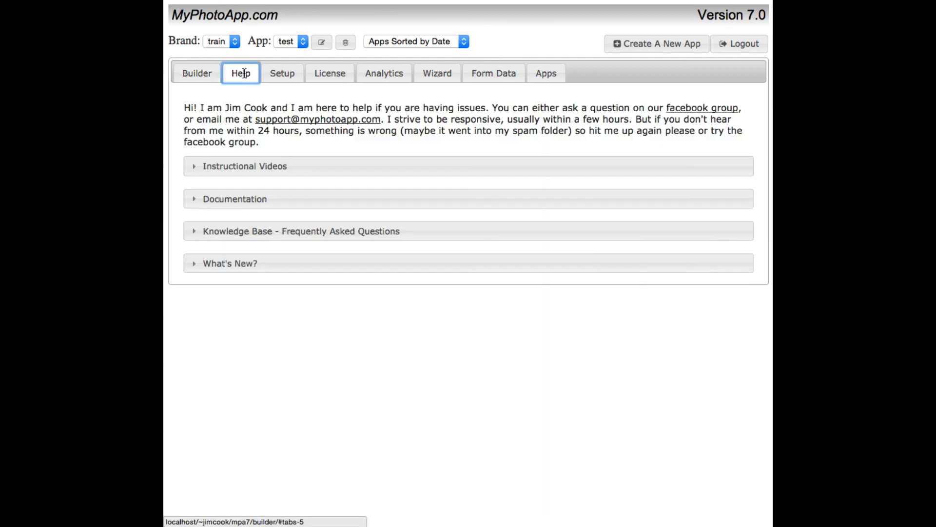
click(195, 168)
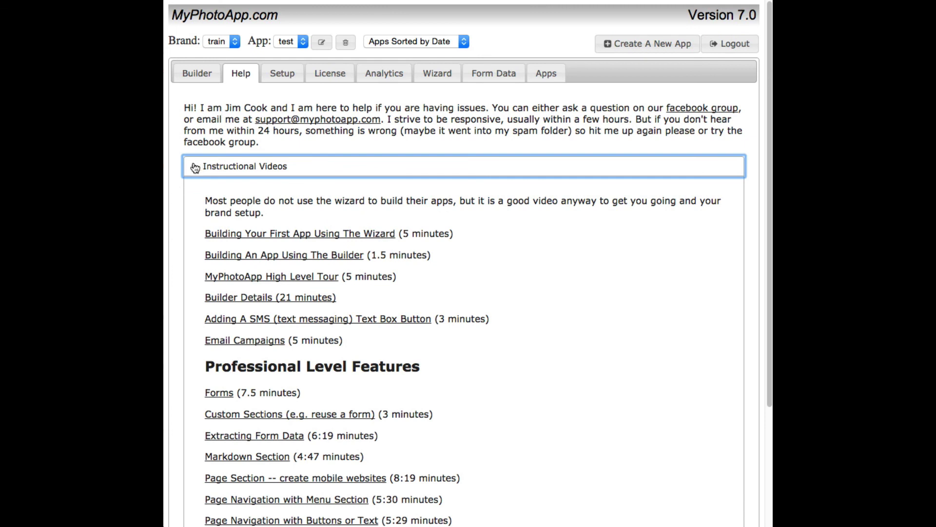
click(193, 167)
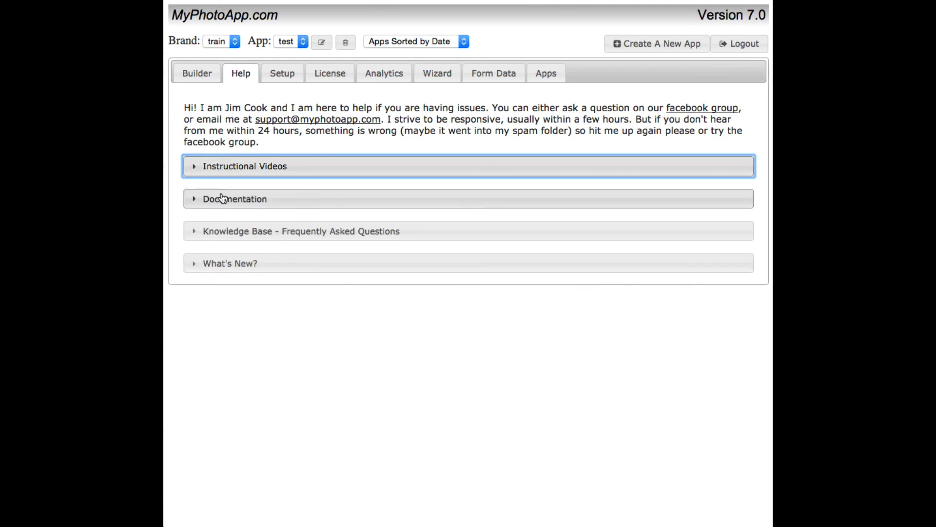